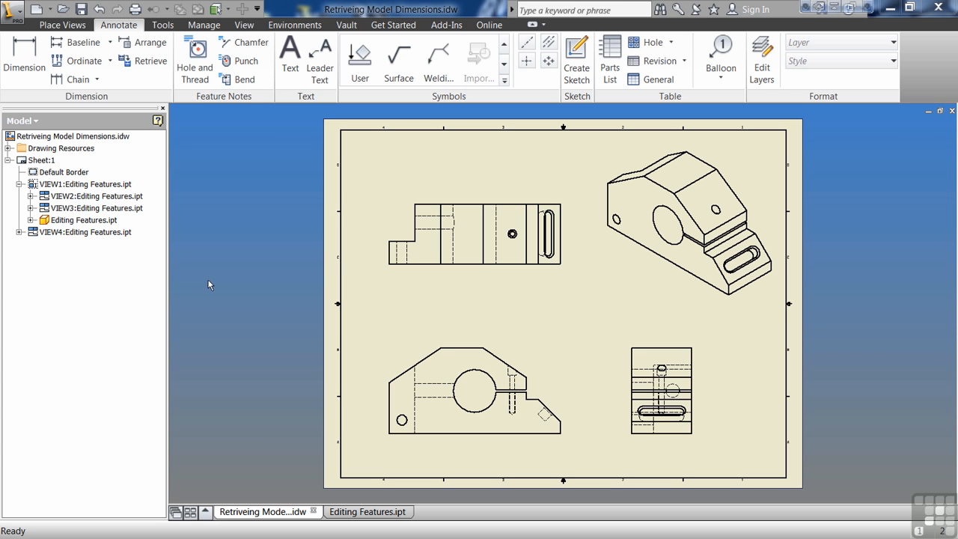
Step: Retrieve all available model dimensions into the front view with Retrieve Dimensions
{"action": "right_click", "coordinate": [530, 357]}
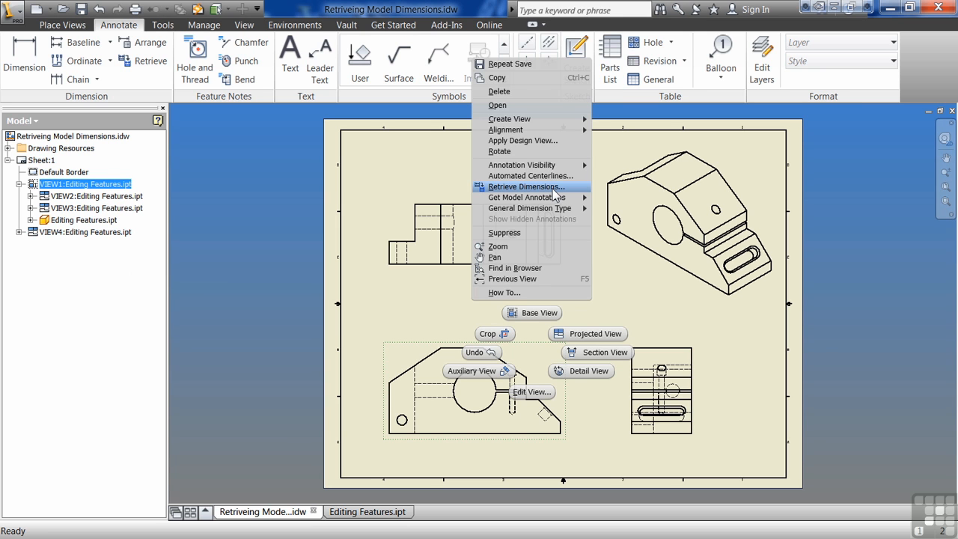
{"action": "left_click", "coordinate": [272, 236]}
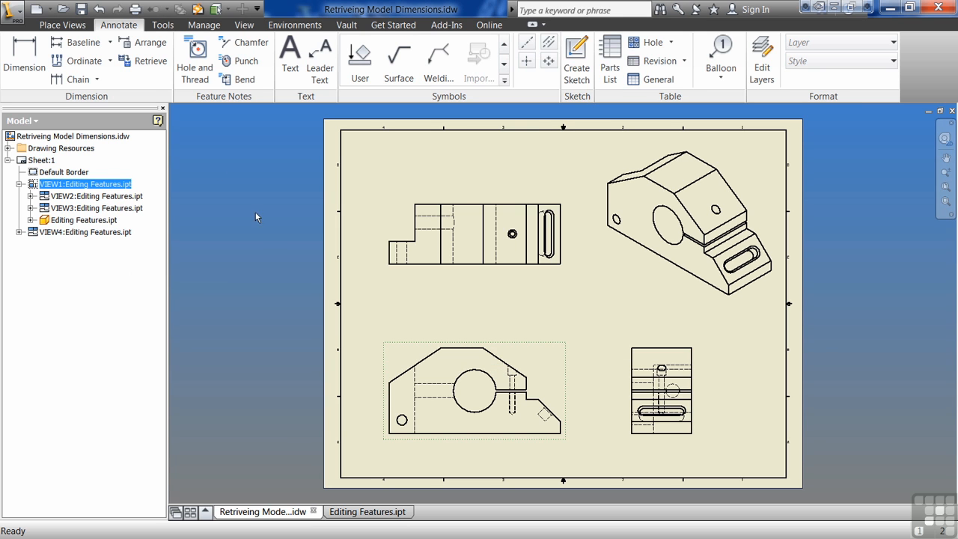
{"action": "left_click", "coordinate": [149, 63]}
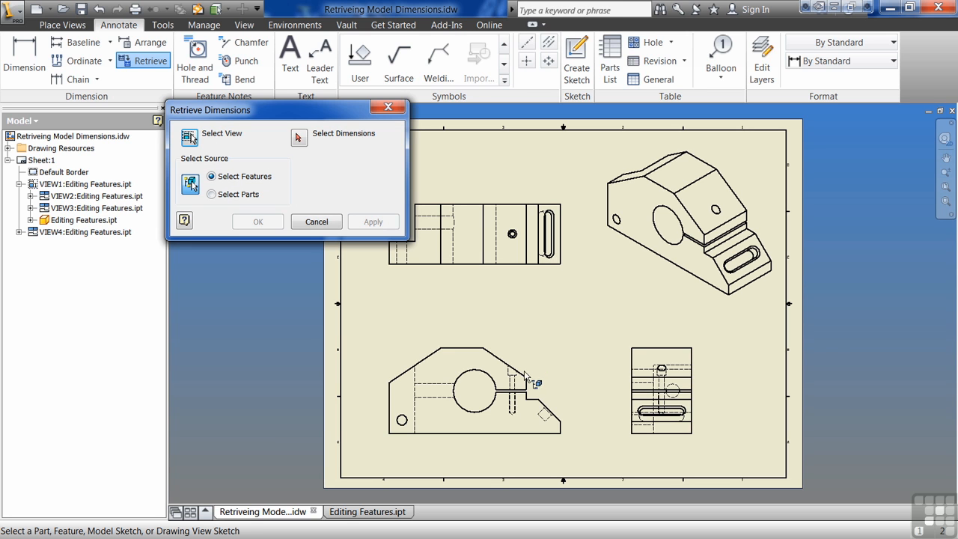
{"action": "left_click", "coordinate": [299, 138]}
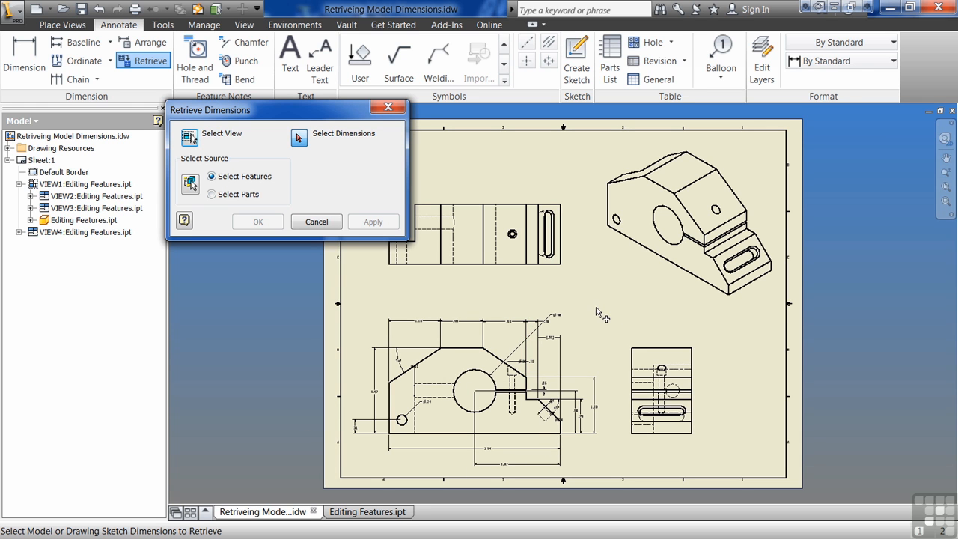
{"action": "left_click", "coordinate": [364, 466]}
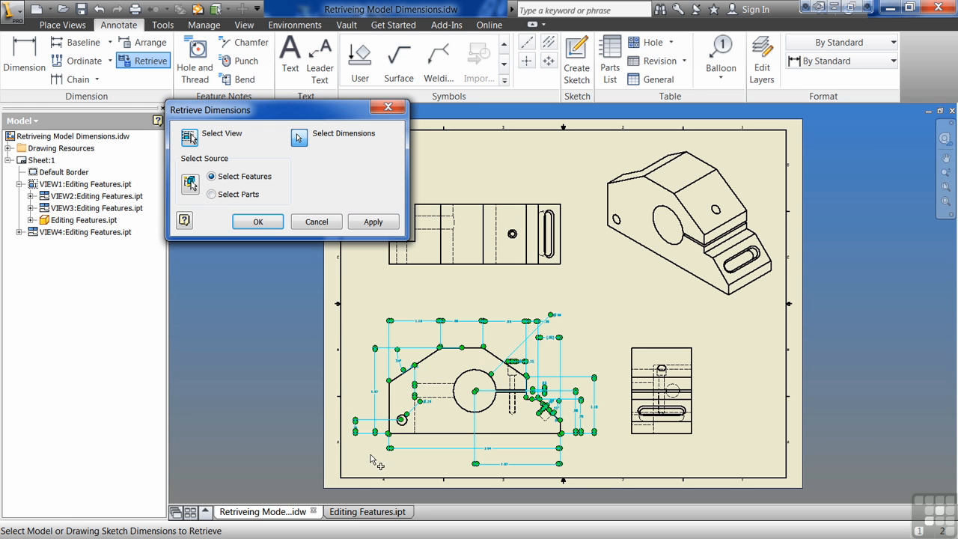
{"action": "left_click", "coordinate": [278, 223]}
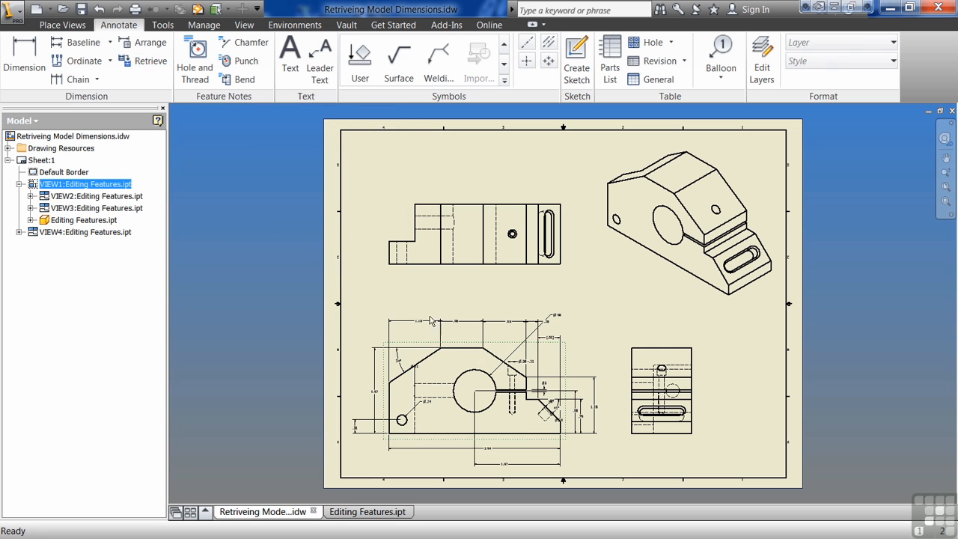
Step: Rearrange the front view's outer dimensions, placing the 3.94 width below the 1.97 width and the .31 height inside the overall height
{"action": "scroll", "coordinate": [503, 408], "scroll_direction": "down", "scroll_amount": 2}
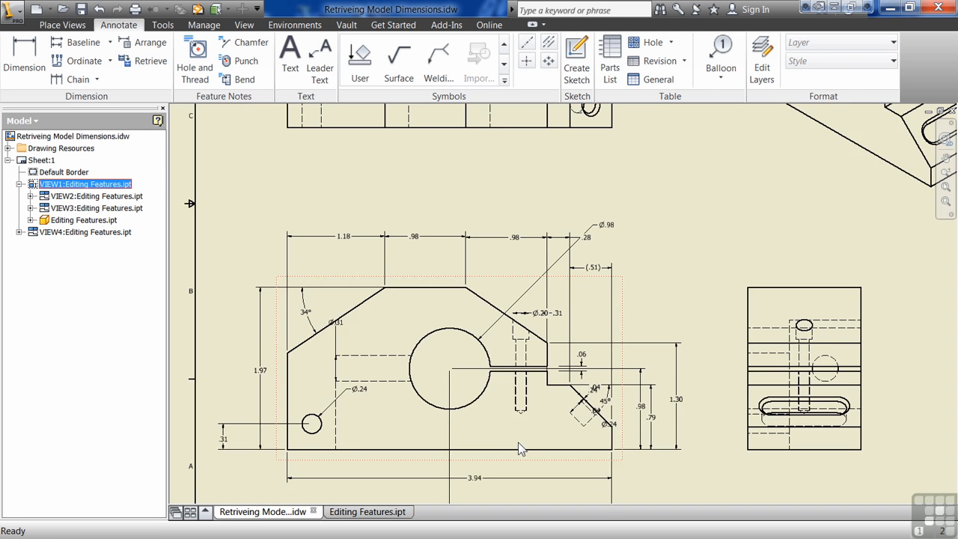
{"action": "left_click_drag", "start_coordinate": [528, 422], "coordinate": [547, 397]}
{"action": "left_click_drag", "start_coordinate": [483, 413], "coordinate": [470, 429]}
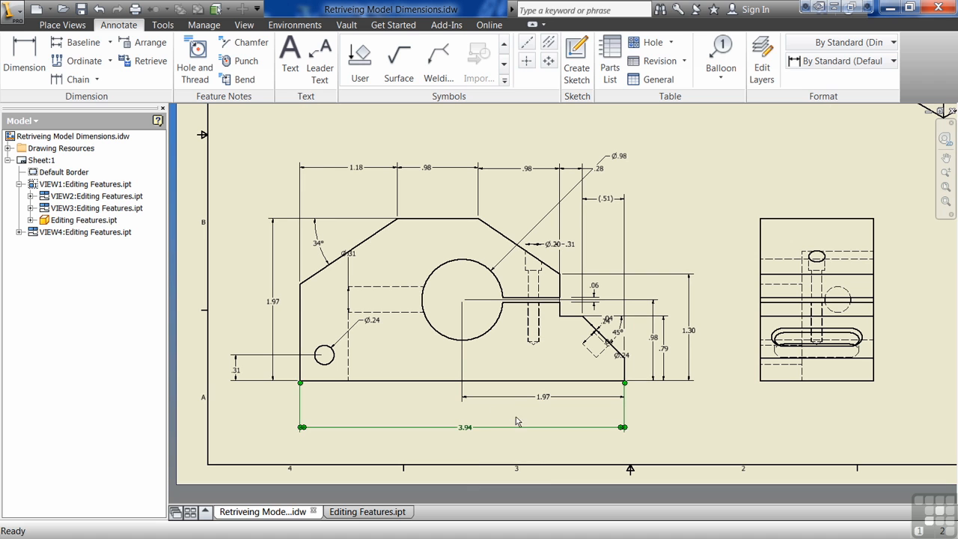
{"action": "left_click_drag", "start_coordinate": [273, 302], "coordinate": [234, 300]}
{"action": "left_click_drag", "start_coordinate": [237, 369], "coordinate": [283, 369]}
{"action": "left_click_drag", "start_coordinate": [234, 300], "coordinate": [259, 305]}
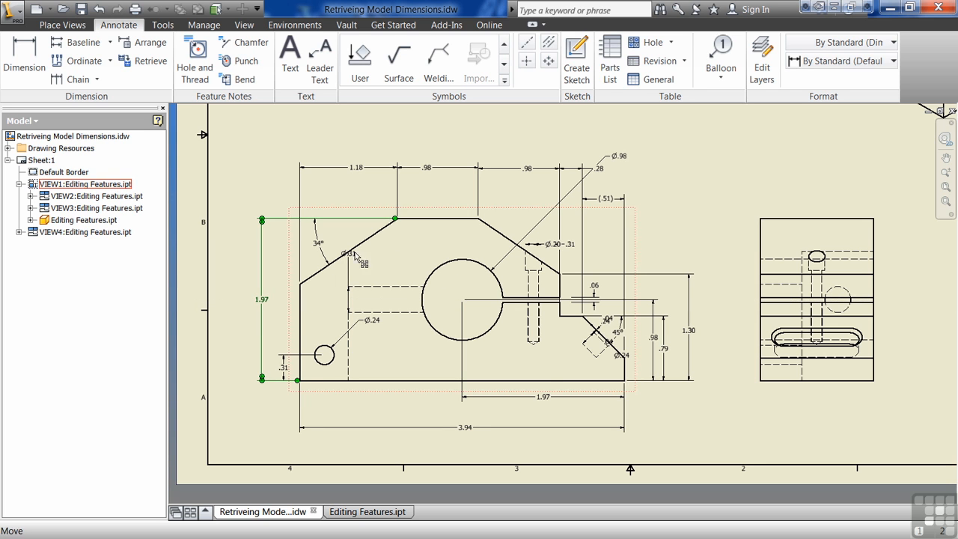
Step: Move the Ø.31 dimension over the hidden horizontal hole and the Ø.24 dimension closer to the small hole in the front view
{"action": "left_click_drag", "start_coordinate": [357, 263], "coordinate": [407, 271]}
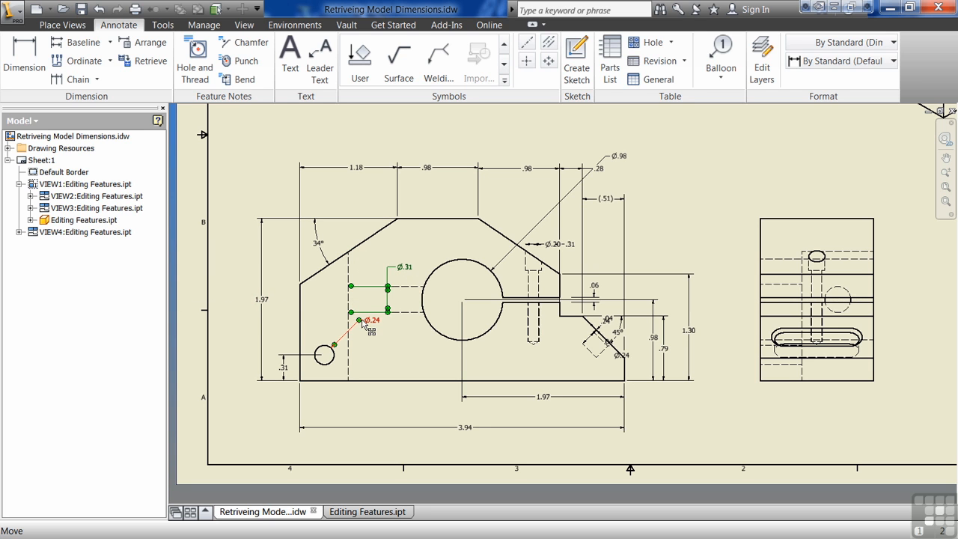
{"action": "left_click_drag", "start_coordinate": [361, 324], "coordinate": [351, 346]}
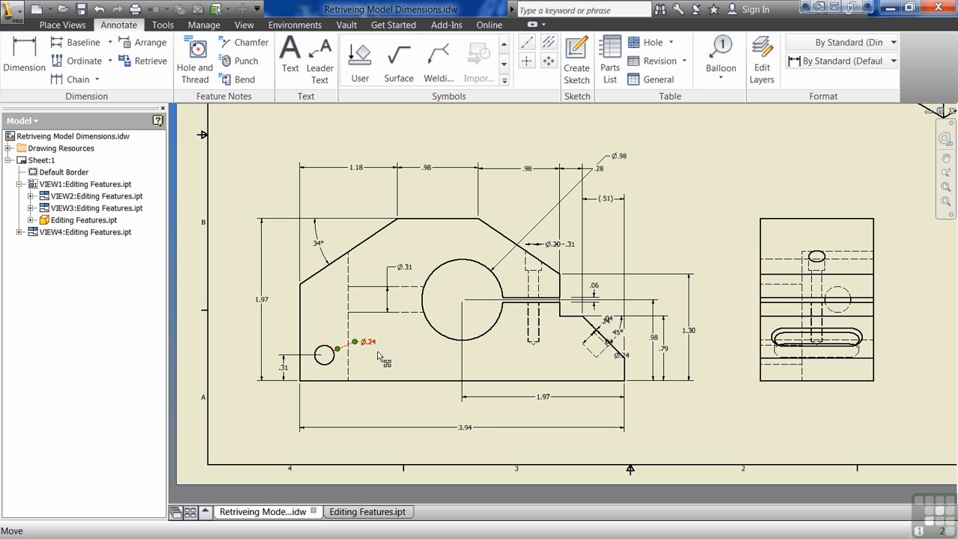
{"action": "left_click", "coordinate": [383, 352]}
Step: Delete the Ø.20-.31 dimension of the vertical counterbored hole from the front view
{"action": "left_click_drag", "start_coordinate": [553, 247], "coordinate": [503, 212]}
{"action": "key", "text": "Delete"}
{"action": "left_click", "coordinate": [550, 247]}
{"action": "key", "text": "Delete"}
Step: Delete the crowded slot dimensions on the 45° sloped face: .24, Ø.24 and both .04 dimensions
{"action": "left_click", "coordinate": [608, 322]}
{"action": "scroll", "coordinate": [608, 322], "scroll_direction": "up", "scroll_amount": 5}
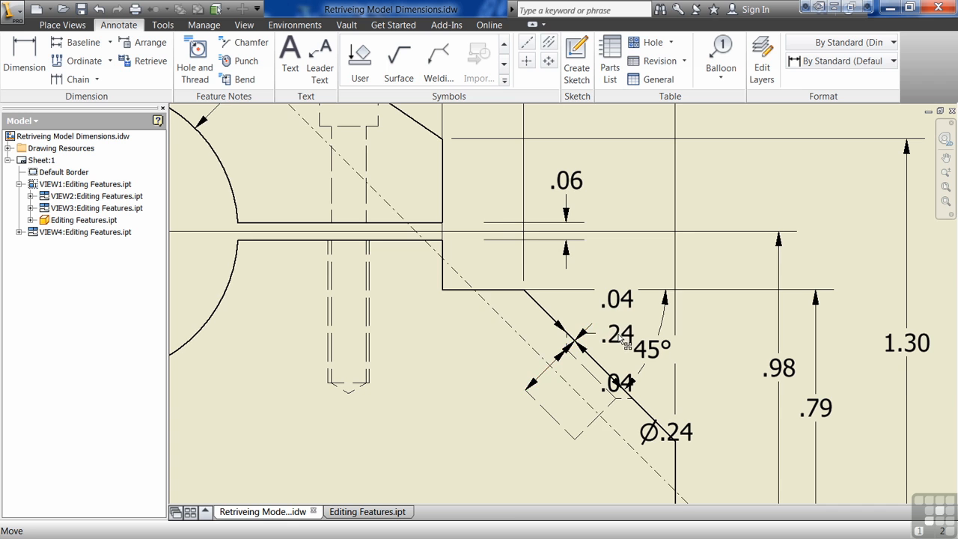
{"action": "key", "text": "Delete"}
{"action": "scroll", "coordinate": [597, 355], "scroll_direction": "down", "scroll_amount": 2}
{"action": "key", "text": "Delete"}
{"action": "left_click", "coordinate": [605, 368]}
{"action": "key", "text": "Delete"}
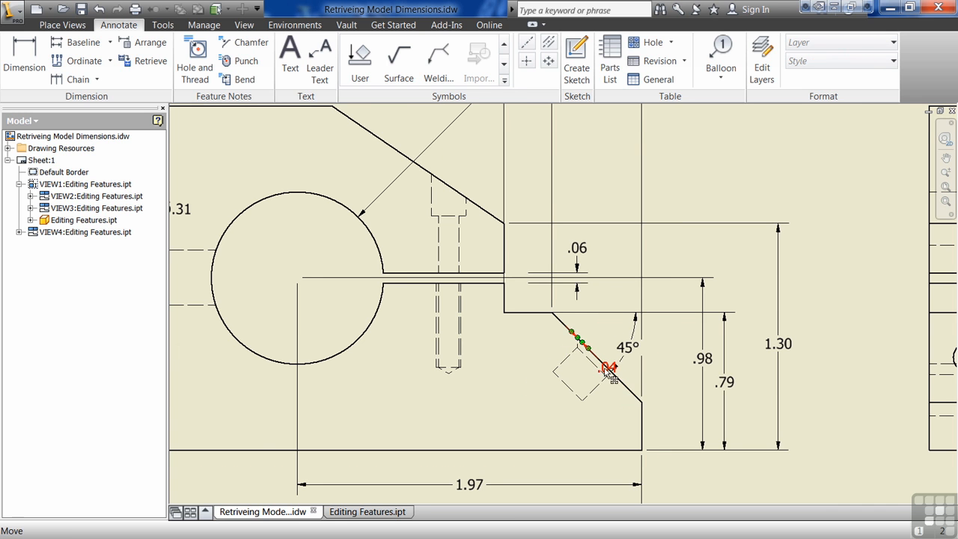
{"action": "left_click", "coordinate": [608, 368]}
{"action": "key", "text": "Delete"}
Step: Stagger the .79, .98 and 1.30 height dimensions beside the front view from shortest to tallest
{"action": "scroll", "coordinate": [549, 387], "scroll_direction": "down", "scroll_amount": 3}
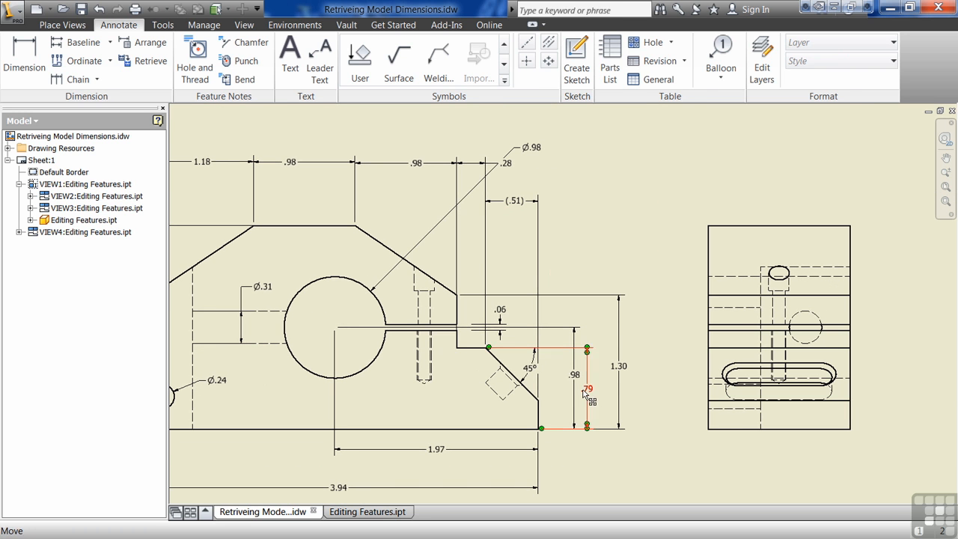
{"action": "left_click_drag", "start_coordinate": [576, 374], "coordinate": [605, 380]}
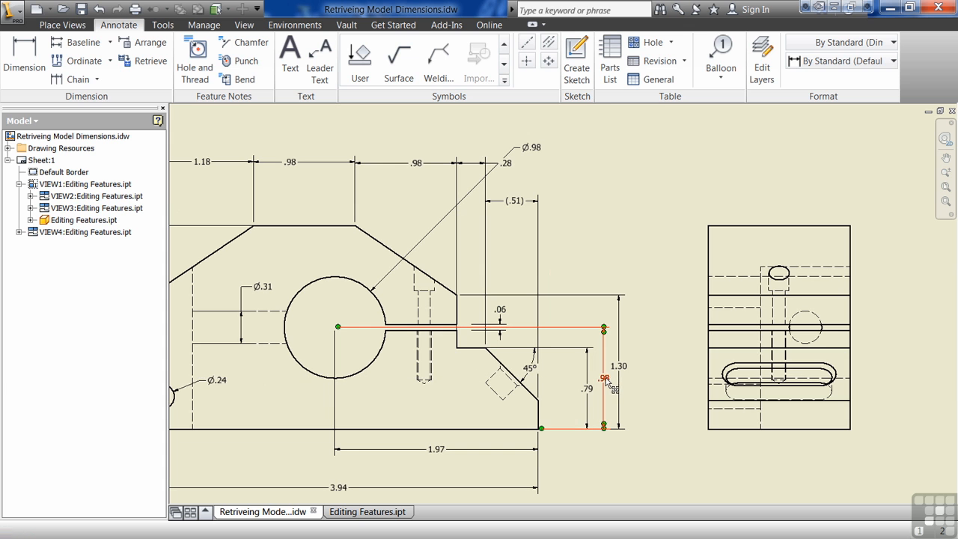
{"action": "middle_click_drag", "start_coordinate": [568, 393], "coordinate": [628, 373]}
{"action": "middle_click_drag", "start_coordinate": [510, 406], "coordinate": [493, 431]}
Step: Move the Ø.98 dimension next to the large bore and raise the (.51) dimension toward the upper dimension row
{"action": "left_click_drag", "start_coordinate": [567, 137], "coordinate": [412, 250]}
{"action": "left_click_drag", "start_coordinate": [568, 204], "coordinate": [567, 184]}
{"action": "left_click", "coordinate": [646, 240]}
{"action": "scroll", "coordinate": [627, 248], "scroll_direction": "up", "scroll_amount": 3}
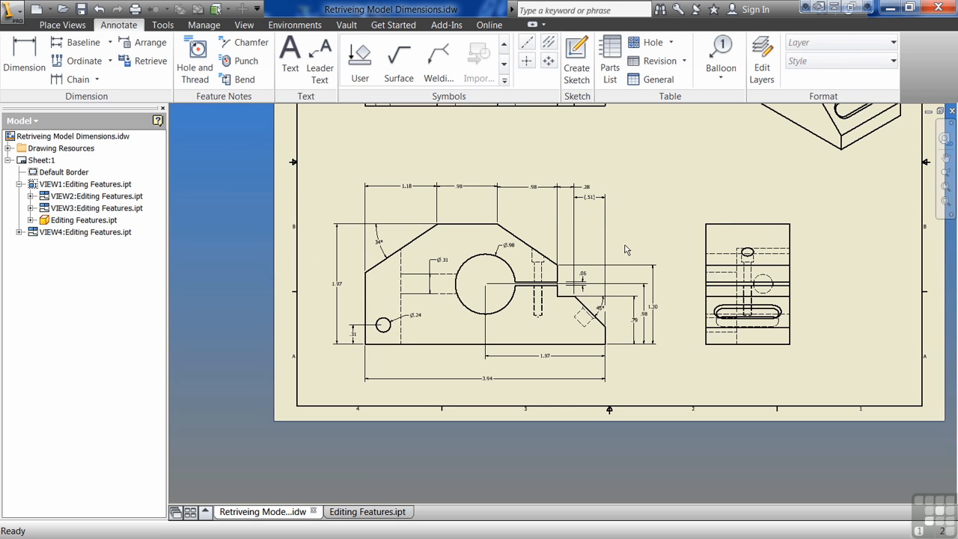
Step: Try to move the extension line anchor of the .98 height dimension away from the bore center
{"action": "scroll", "coordinate": [580, 274], "scroll_direction": "down", "scroll_amount": 3}
{"action": "left_click_drag", "start_coordinate": [706, 320], "coordinate": [705, 310]}
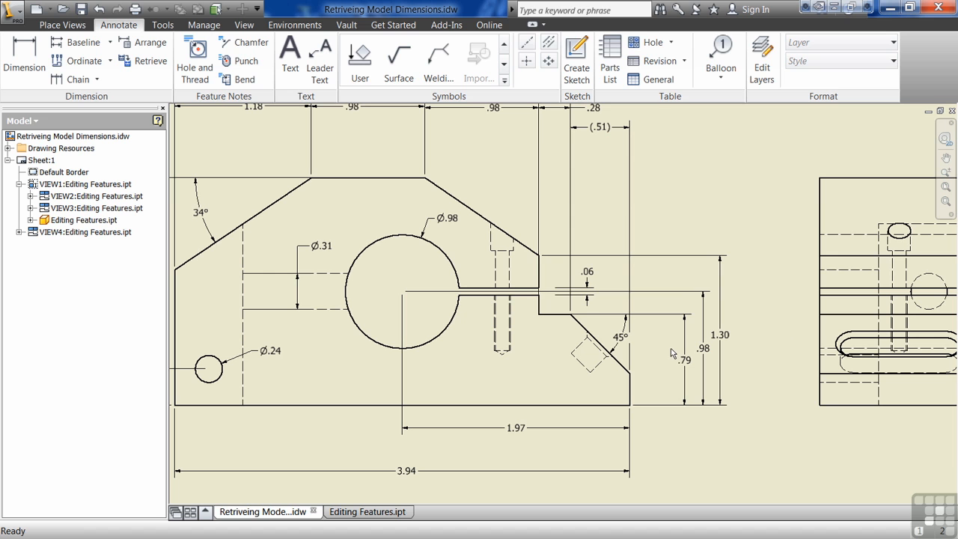
{"action": "left_click", "coordinate": [674, 294]}
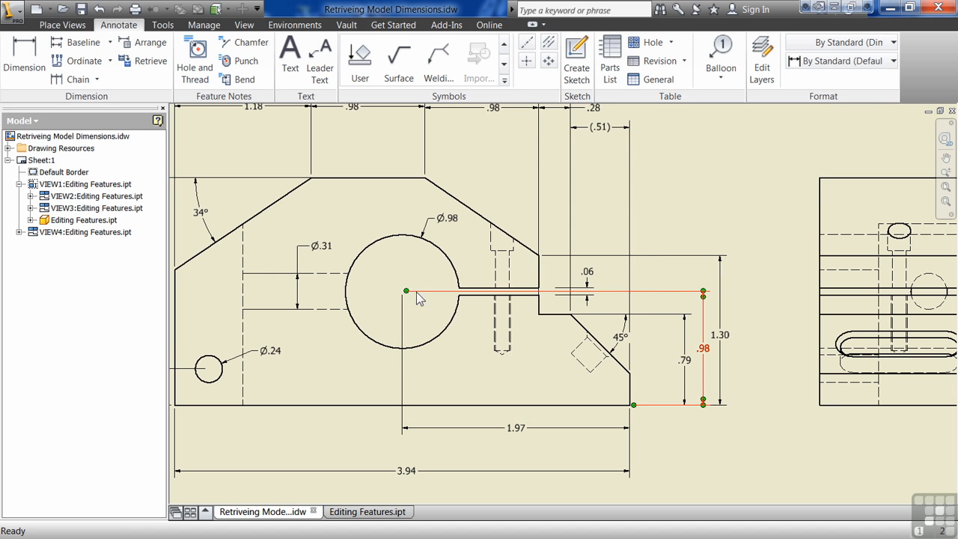
{"action": "left_click_drag", "start_coordinate": [406, 291], "coordinate": [459, 298]}
{"action": "left_click_drag", "start_coordinate": [540, 292], "coordinate": [400, 301]}
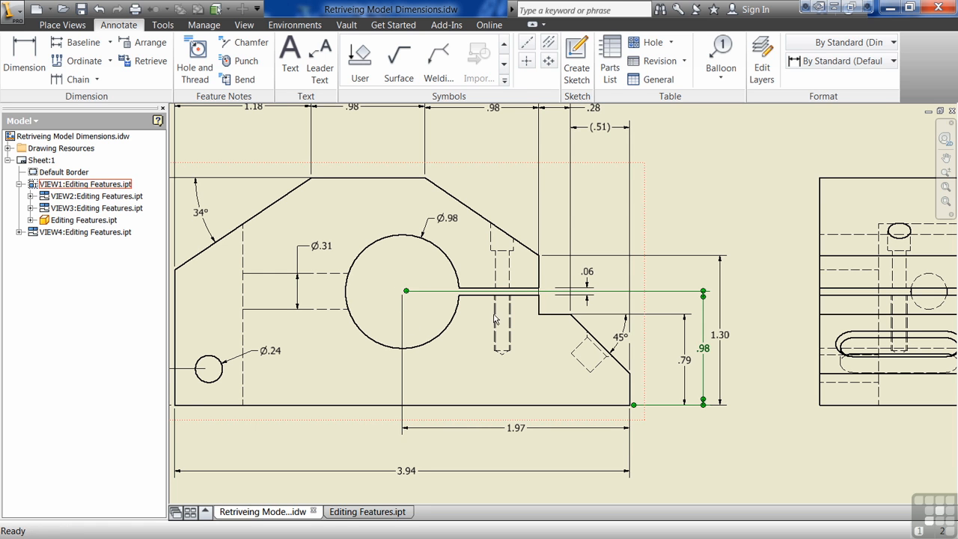
{"action": "left_click", "coordinate": [466, 363]}
Step: Retrieve all available model dimensions into the top view with Retrieve Dimensions
{"action": "scroll", "coordinate": [438, 361], "scroll_direction": "down", "scroll_amount": 3}
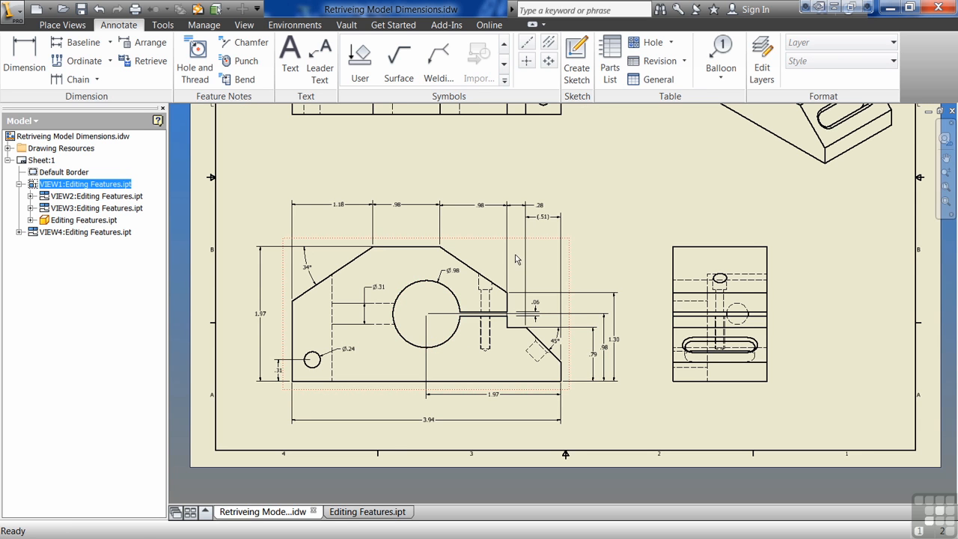
{"action": "middle_click_drag", "start_coordinate": [520, 229], "coordinate": [560, 259]}
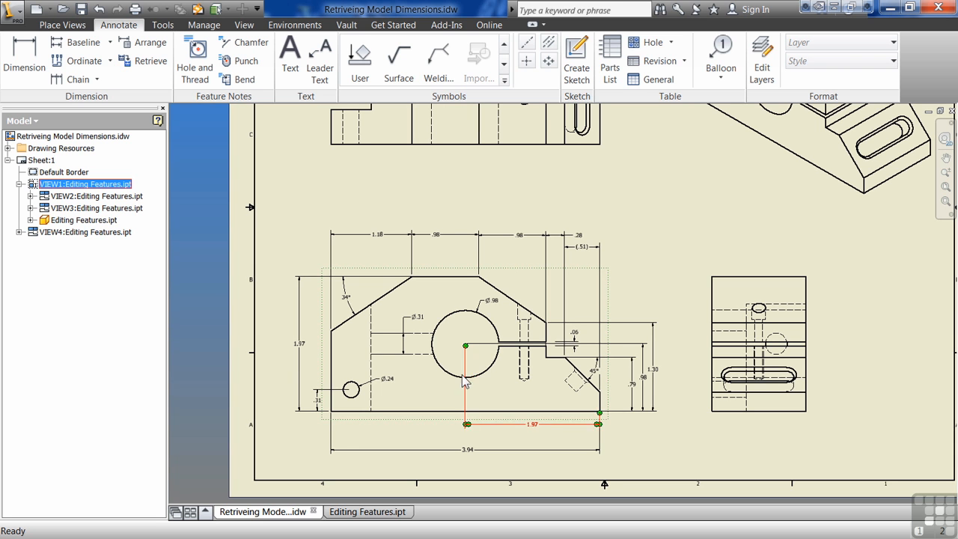
{"action": "middle_click_drag", "start_coordinate": [534, 211], "coordinate": [526, 309]}
{"action": "left_click", "coordinate": [142, 61]}
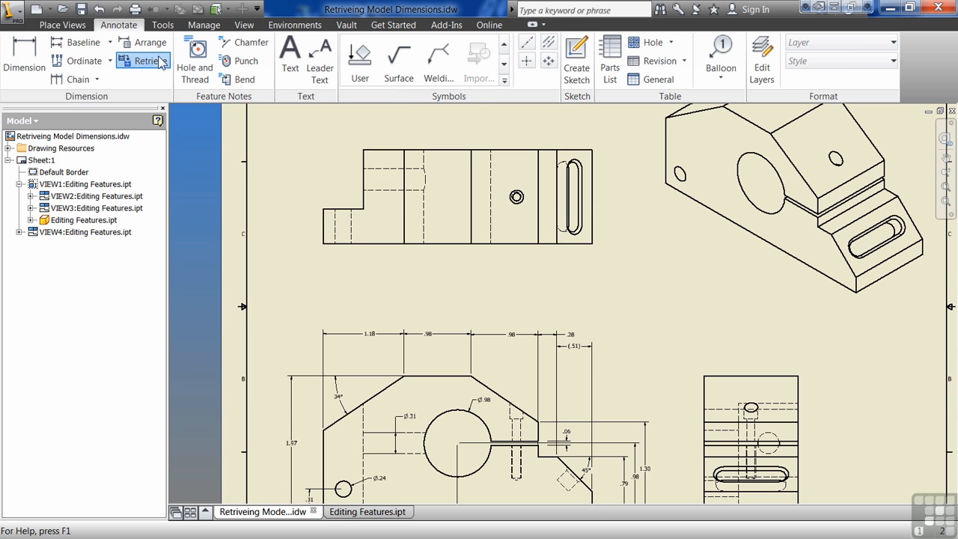
{"action": "left_click", "coordinate": [515, 246]}
{"action": "middle_click_drag", "start_coordinate": [468, 288], "coordinate": [631, 336]}
{"action": "left_click", "coordinate": [298, 140]}
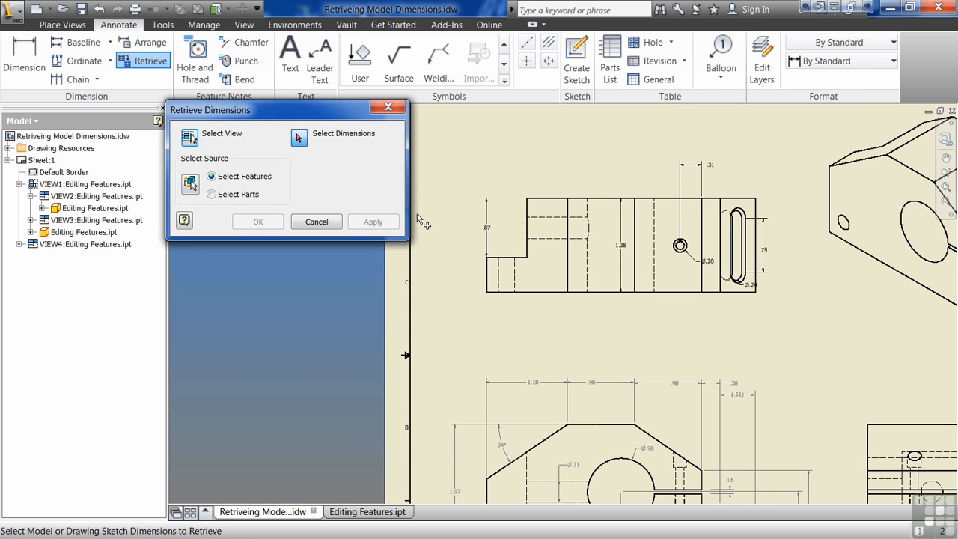
{"action": "left_click_drag", "start_coordinate": [775, 125], "coordinate": [458, 321]}
{"action": "left_click", "coordinate": [257, 222]}
Step: Move the top view's 1.38 depth dimension outside the slotted end and the Ø.20 dimension to the opposite side of its hole
{"action": "middle_click_drag", "start_coordinate": [680, 247], "coordinate": [507, 294]}
{"action": "middle_click_drag", "start_coordinate": [476, 354], "coordinate": [464, 282]}
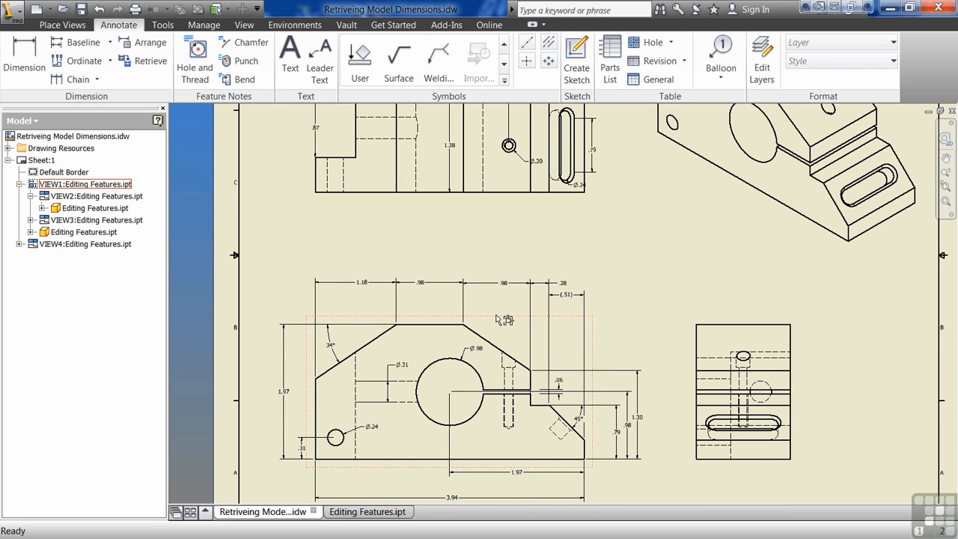
{"action": "middle_click_drag", "start_coordinate": [579, 339], "coordinate": [575, 447]}
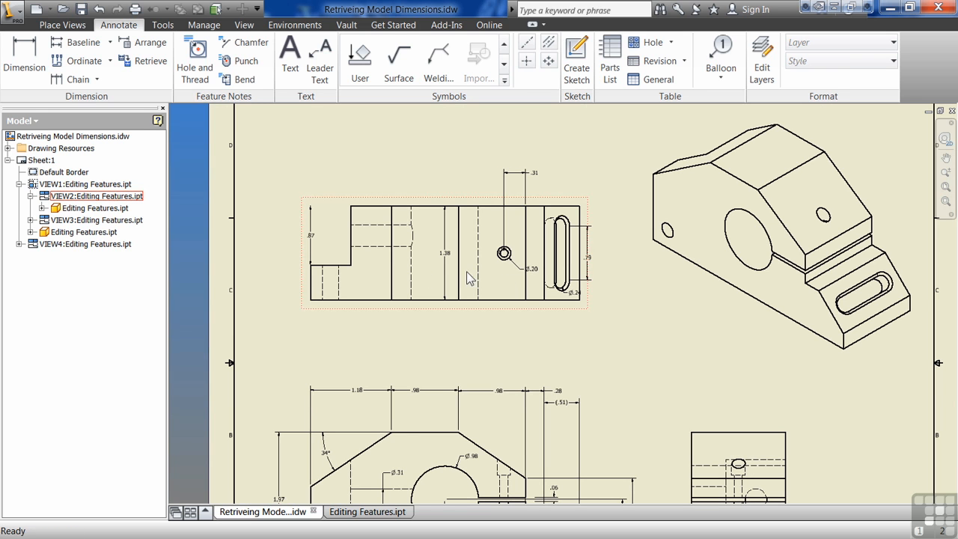
{"action": "left_click_drag", "start_coordinate": [449, 259], "coordinate": [615, 259]}
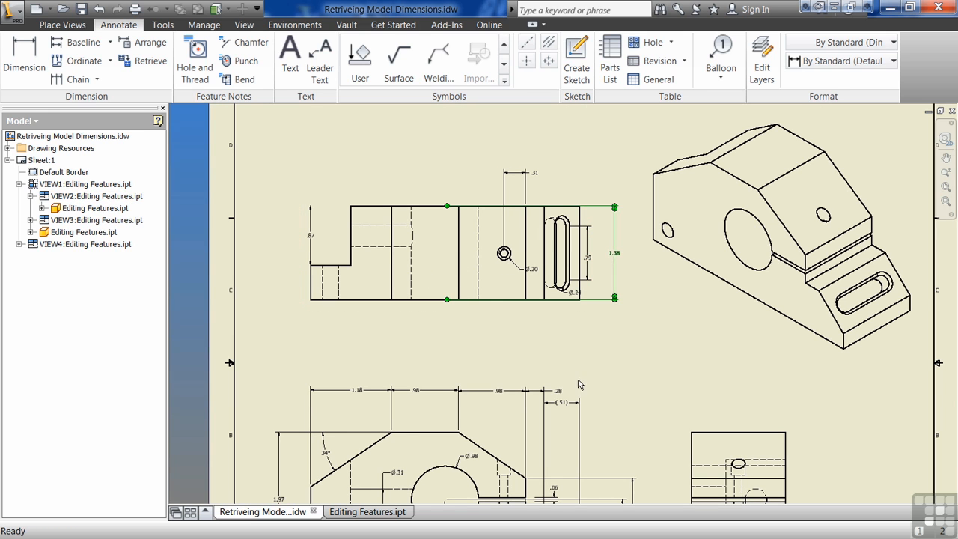
{"action": "key", "text": "Escape"}
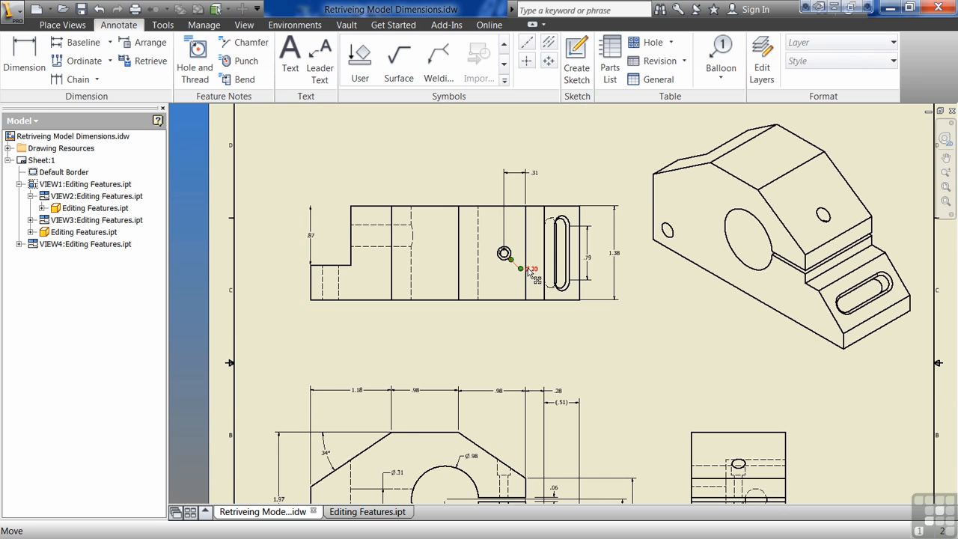
{"action": "left_click_drag", "start_coordinate": [522, 272], "coordinate": [495, 283]}
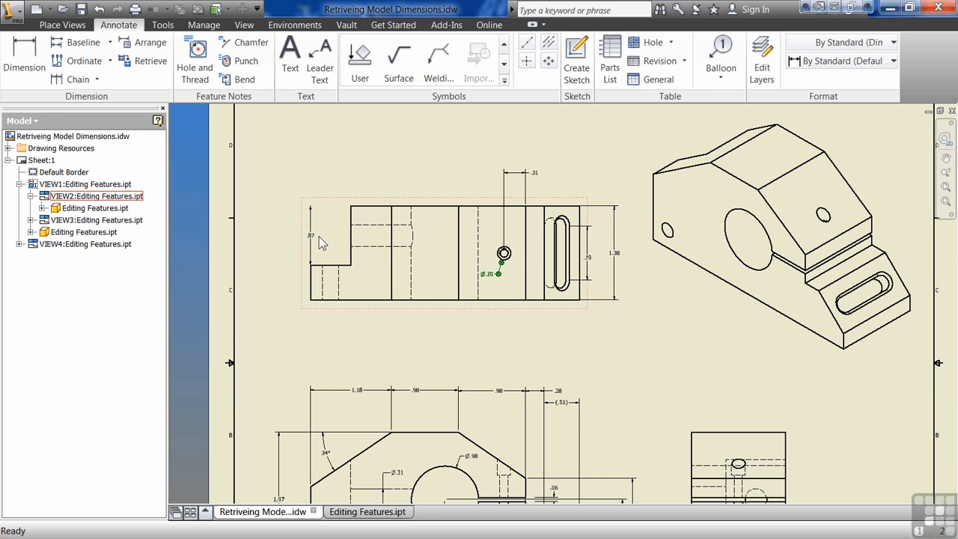
Step: Anchor the top view's .87 dimension at the corner of the step and place the dimension inside the notch
{"action": "left_click", "coordinate": [310, 210]}
{"action": "left_click_drag", "start_coordinate": [310, 209], "coordinate": [345, 212]}
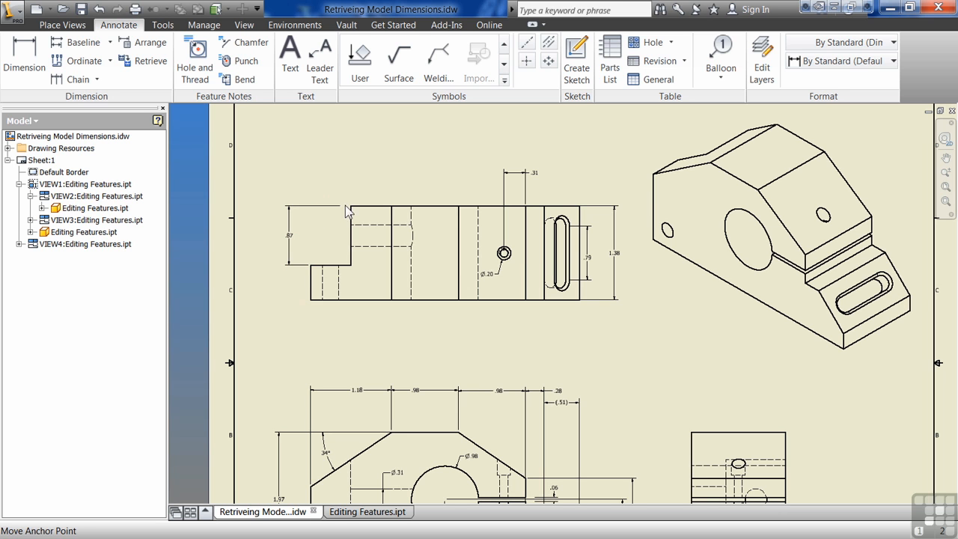
{"action": "left_click_drag", "start_coordinate": [290, 235], "coordinate": [335, 238]}
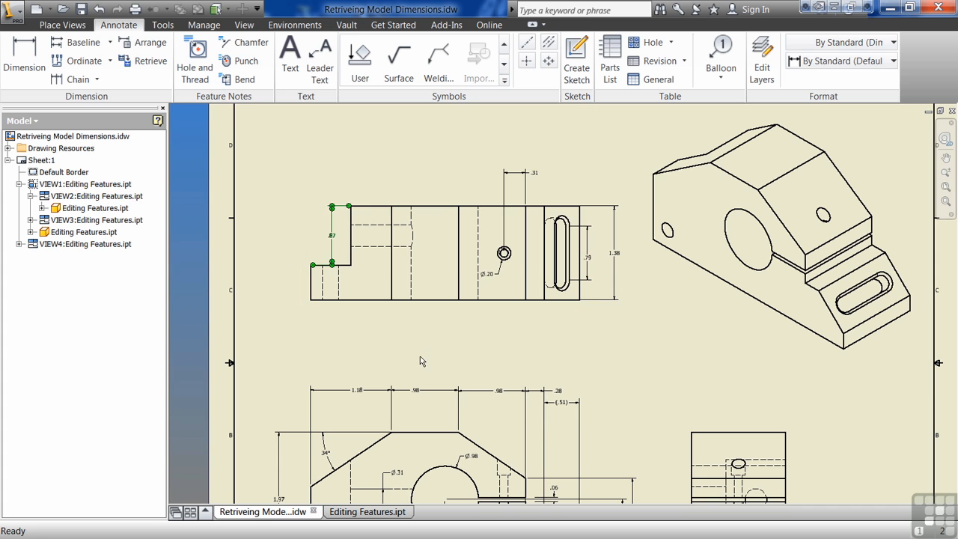
Step: Try to retrieve the slot's diameter dimension from the model into the side view
{"action": "scroll", "coordinate": [393, 307], "scroll_direction": "up", "scroll_amount": 3}
{"action": "middle_click_drag", "start_coordinate": [516, 323], "coordinate": [421, 256]}
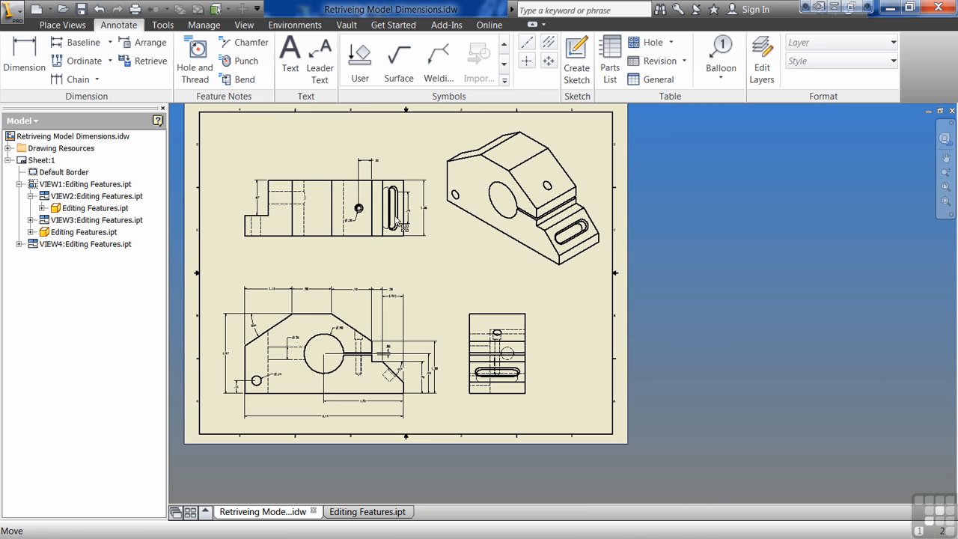
{"action": "left_click", "coordinate": [141, 60]}
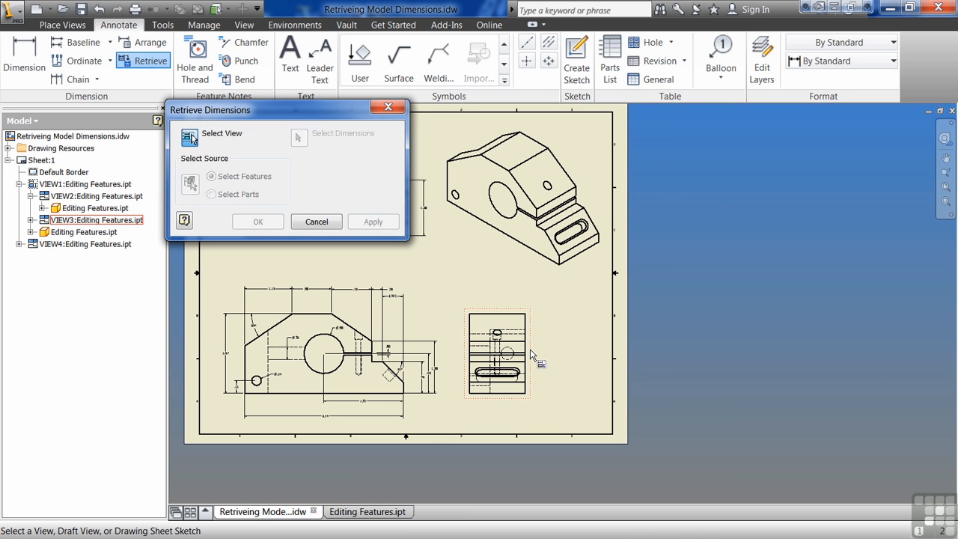
{"action": "left_click", "coordinate": [525, 327]}
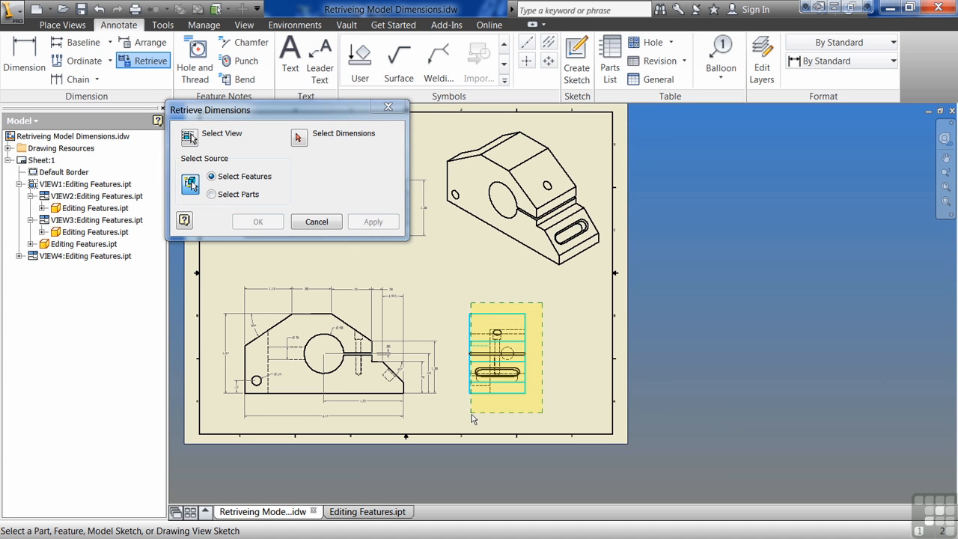
{"action": "left_click", "coordinate": [300, 138]}
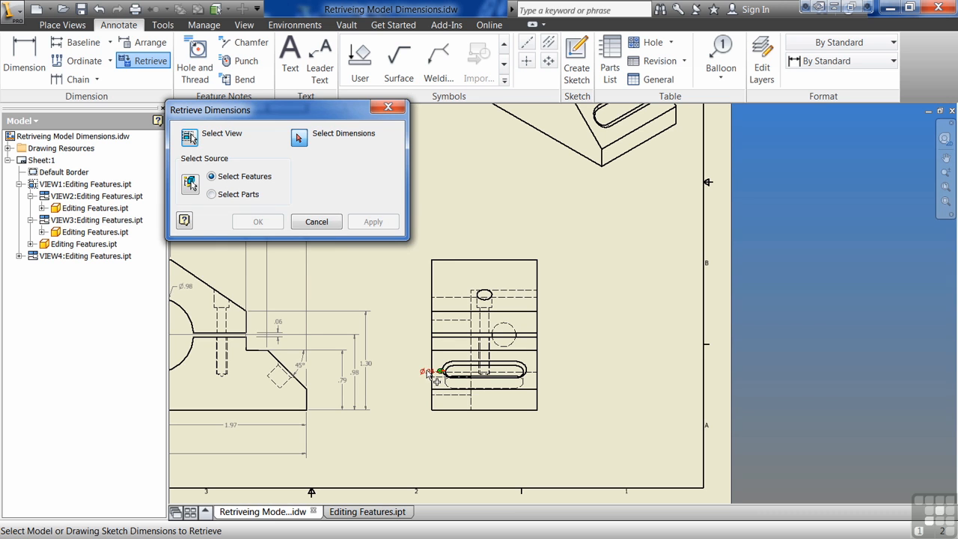
{"action": "left_click", "coordinate": [428, 371]}
{"action": "key", "text": "Escape"}
{"action": "middle_click_drag", "start_coordinate": [373, 386], "coordinate": [569, 431]}
{"action": "scroll", "coordinate": [568, 413], "scroll_direction": "down", "scroll_amount": 3}
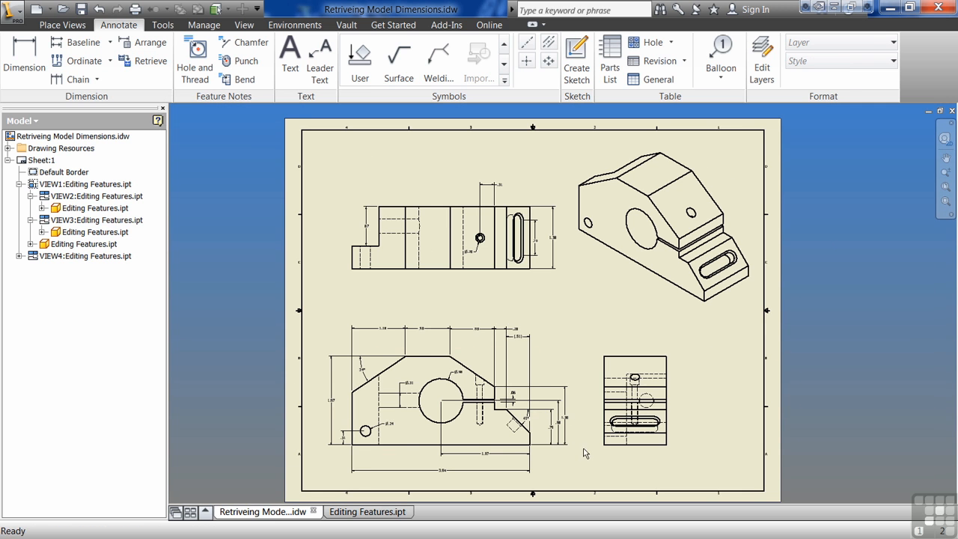
Step: Center the text of the 1.18 and both .98 dimensions on their dimension lines above the front view
{"action": "middle_click_drag", "start_coordinate": [505, 315], "coordinate": [546, 280]}
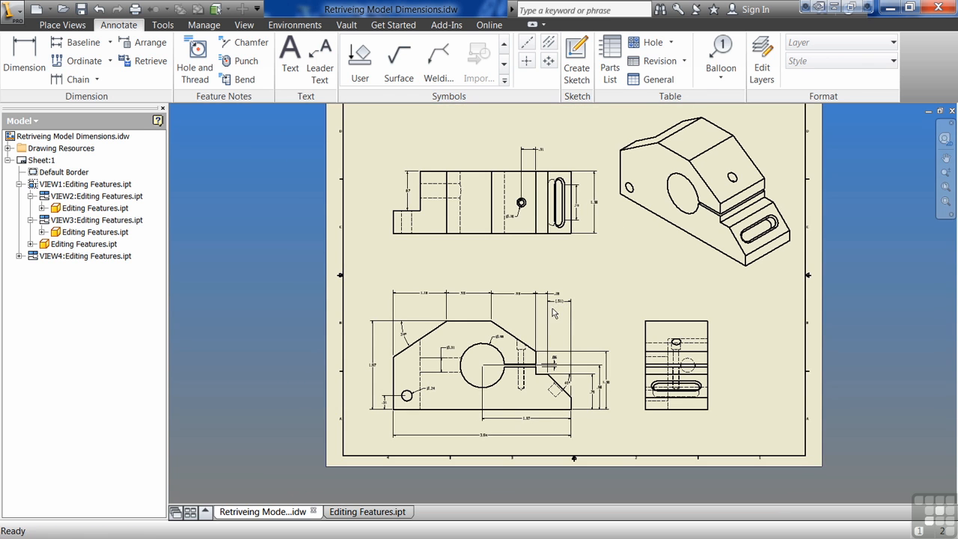
{"action": "middle_click_drag", "start_coordinate": [603, 257], "coordinate": [561, 306]}
{"action": "scroll", "coordinate": [520, 329], "scroll_direction": "down", "scroll_amount": 5}
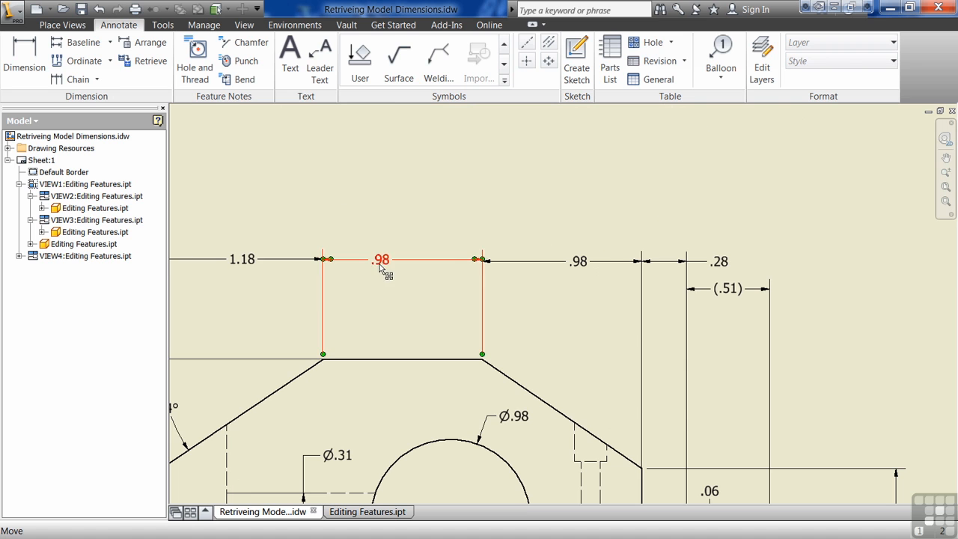
{"action": "left_click_drag", "start_coordinate": [382, 267], "coordinate": [403, 260]}
{"action": "left_click_drag", "start_coordinate": [581, 262], "coordinate": [562, 261]}
{"action": "middle_click_drag", "start_coordinate": [446, 294], "coordinate": [595, 295]}
{"action": "left_click", "coordinate": [399, 285]}
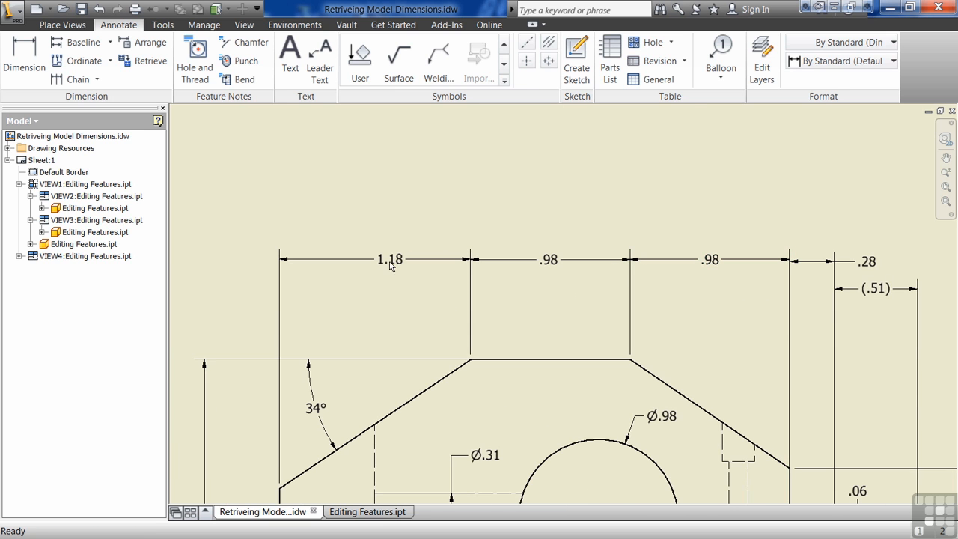
{"action": "mouse_move", "coordinate": [390, 266]}
{"action": "left_mouse_down"}
{"action": "mouse_move", "coordinate": [371, 212]}
{"action": "mouse_move", "coordinate": [384, 296]}
{"action": "mouse_move", "coordinate": [384, 252]}
{"action": "mouse_move", "coordinate": [378, 263]}
{"action": "mouse_move", "coordinate": [524, 259]}
{"action": "mouse_move", "coordinate": [367, 265]}
{"action": "mouse_move", "coordinate": [379, 262]}
{"action": "left_mouse_up"}
Step: Center the text of the front view's overall 1.97 height dimension on its dimension line
{"action": "scroll", "coordinate": [441, 224], "scroll_direction": "up", "scroll_amount": 5}
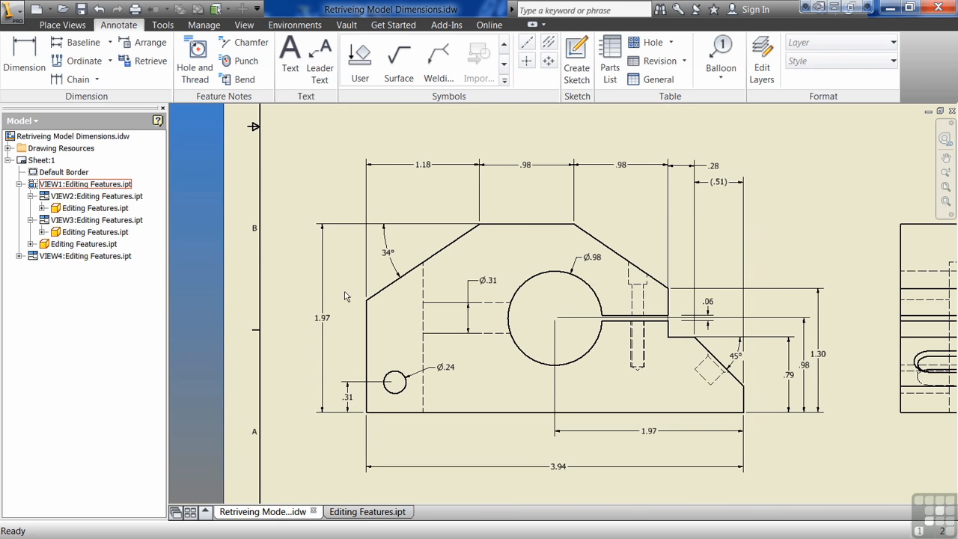
{"action": "left_click_drag", "start_coordinate": [323, 333], "coordinate": [322, 318]}
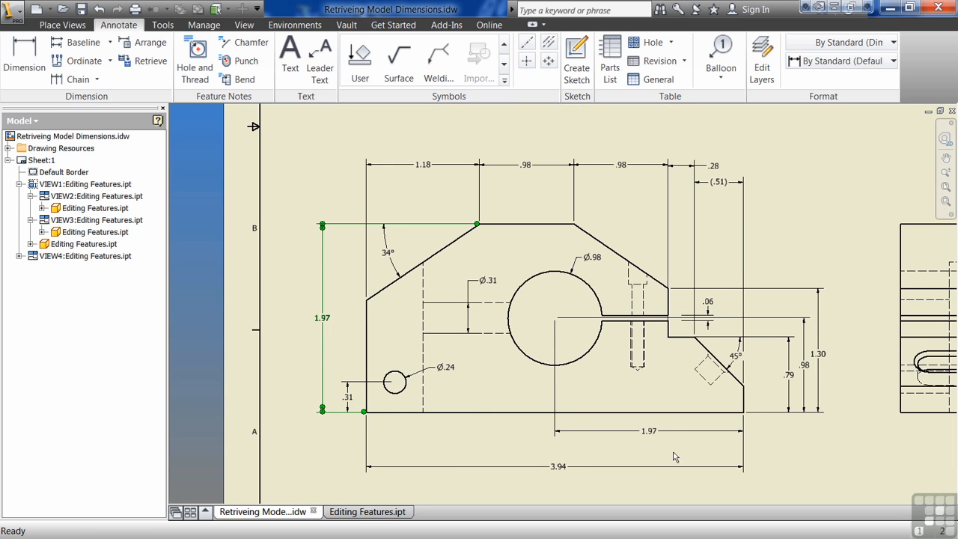
{"action": "middle_click_drag", "start_coordinate": [672, 452], "coordinate": [574, 452]}
{"action": "left_click", "coordinate": [700, 449]}
{"action": "left_click", "coordinate": [637, 358]}
{"action": "left_click_drag", "start_coordinate": [637, 359], "coordinate": [636, 357]}
{"action": "left_click", "coordinate": [708, 451]}
{"action": "scroll", "coordinate": [443, 436], "scroll_direction": "down", "scroll_amount": 3}
{"action": "mouse_move", "coordinate": [572, 379]}
{"action": "middle_mouse_down"}
{"action": "mouse_move", "coordinate": [560, 386]}
{"action": "mouse_move", "coordinate": [565, 438]}
{"action": "middle_mouse_up"}
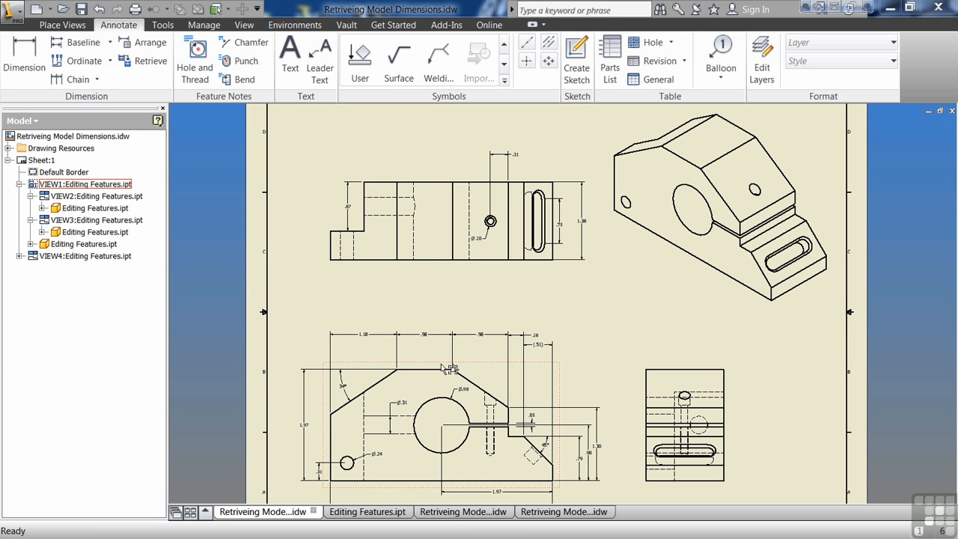
Step: Switch to Retriveing Model Dimensions-II.idw and retrieve all available model dimensions into the front view of the triangular plate
{"action": "left_click", "coordinate": [465, 515]}
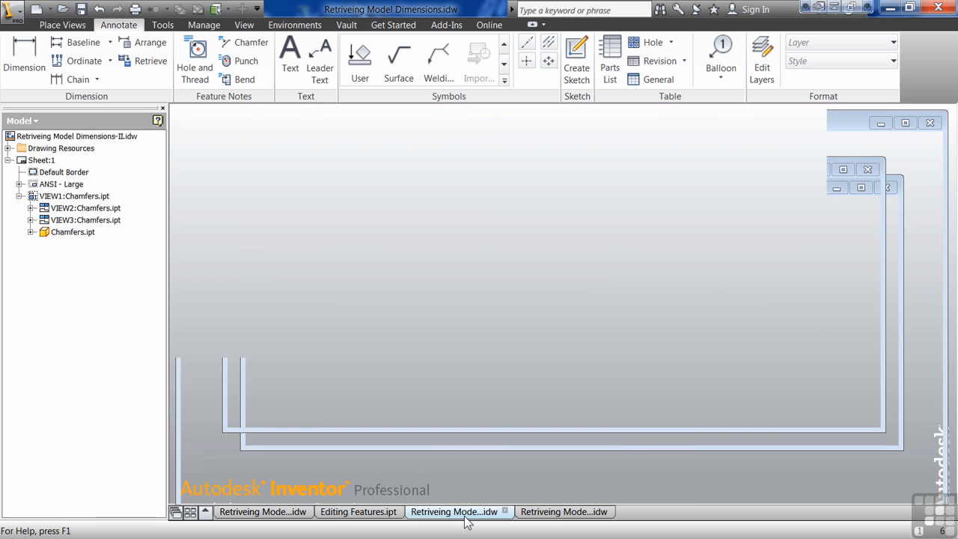
{"action": "left_click", "coordinate": [139, 60]}
{"action": "left_click", "coordinate": [499, 317]}
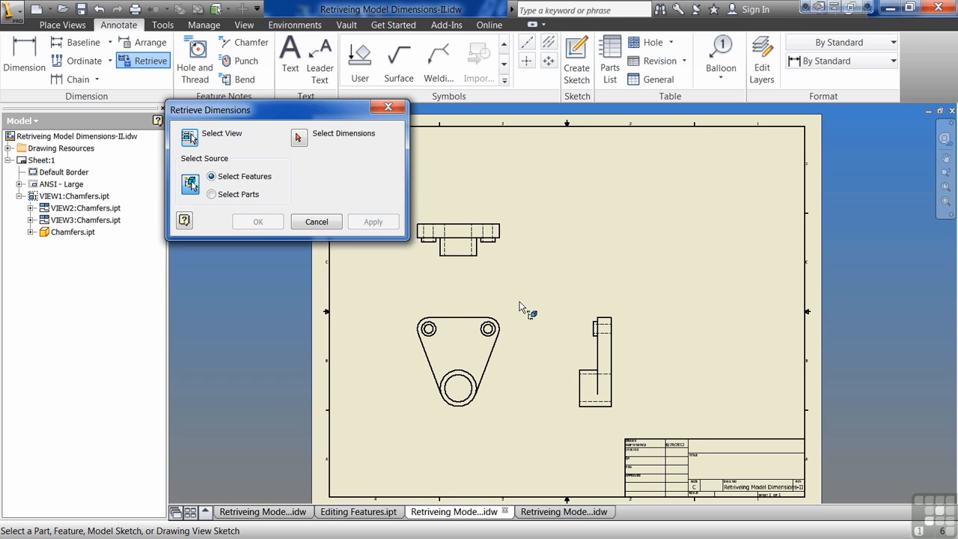
{"action": "left_click", "coordinate": [416, 350]}
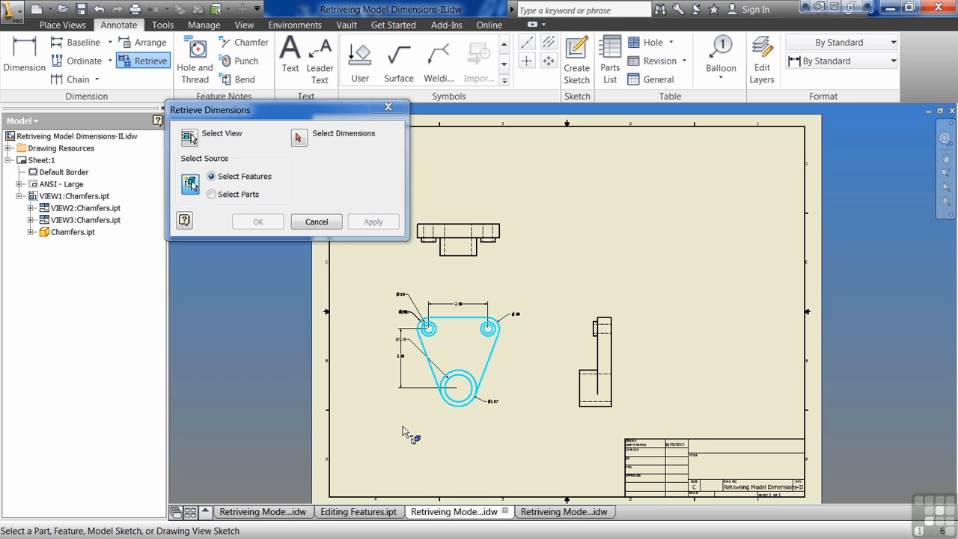
{"action": "left_click", "coordinate": [299, 137]}
{"action": "left_click_drag", "start_coordinate": [536, 272], "coordinate": [401, 424]}
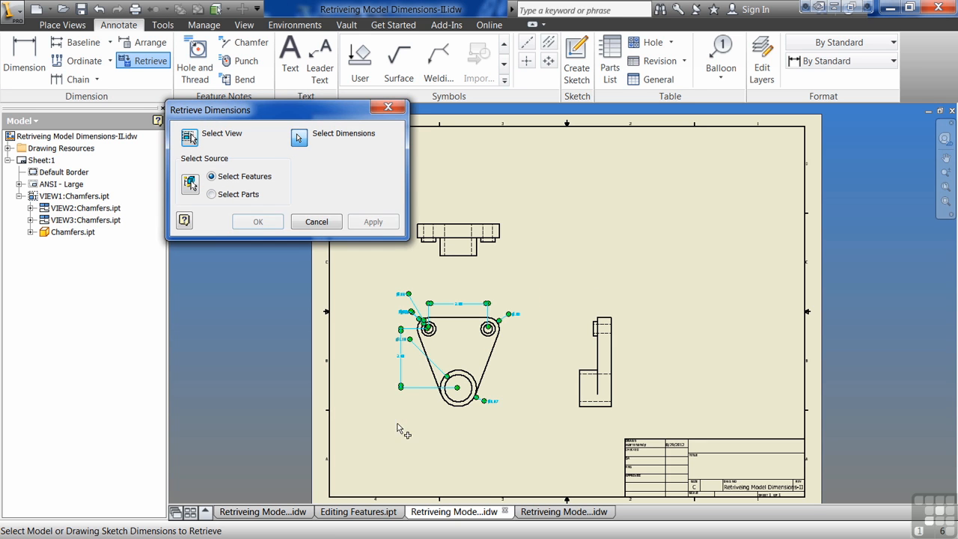
{"action": "left_click", "coordinate": [258, 222]}
Step: Space out the Ø.39 and Ø.98 dimensions beside the plate's upper-left hole and move the Ø1.18 dimension inside the plate above its bore
{"action": "scroll", "coordinate": [421, 313], "scroll_direction": "down", "scroll_amount": 6}
{"action": "left_click_drag", "start_coordinate": [370, 311], "coordinate": [373, 282]}
{"action": "scroll", "coordinate": [349, 286], "scroll_direction": "up", "scroll_amount": 3}
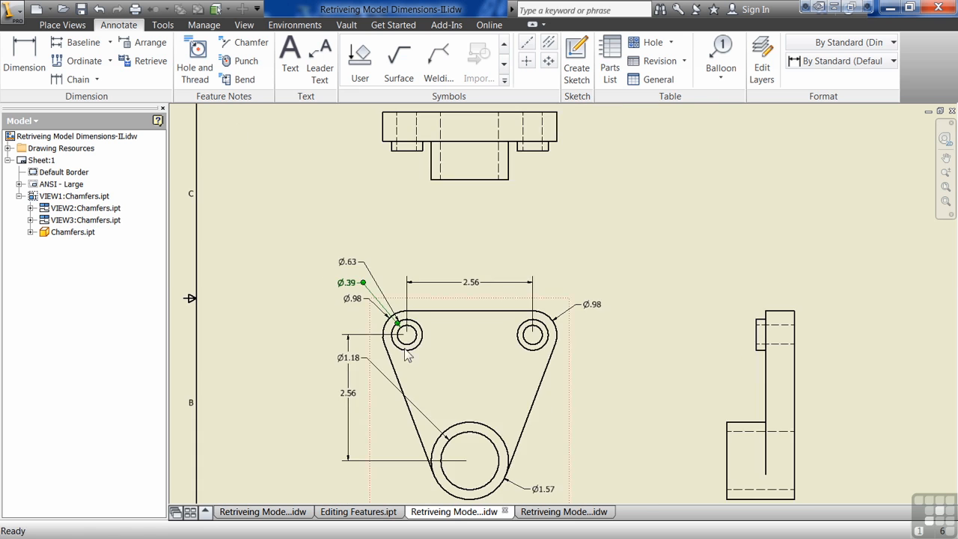
{"action": "middle_click_drag", "start_coordinate": [408, 354], "coordinate": [377, 307]}
{"action": "left_click_drag", "start_coordinate": [337, 312], "coordinate": [465, 358]}
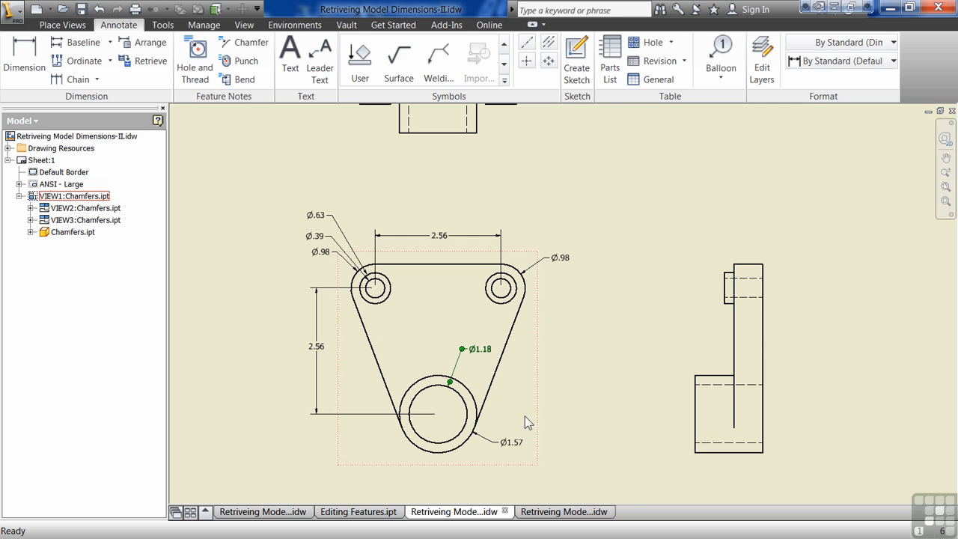
{"action": "left_click_drag", "start_coordinate": [337, 258], "coordinate": [338, 270]}
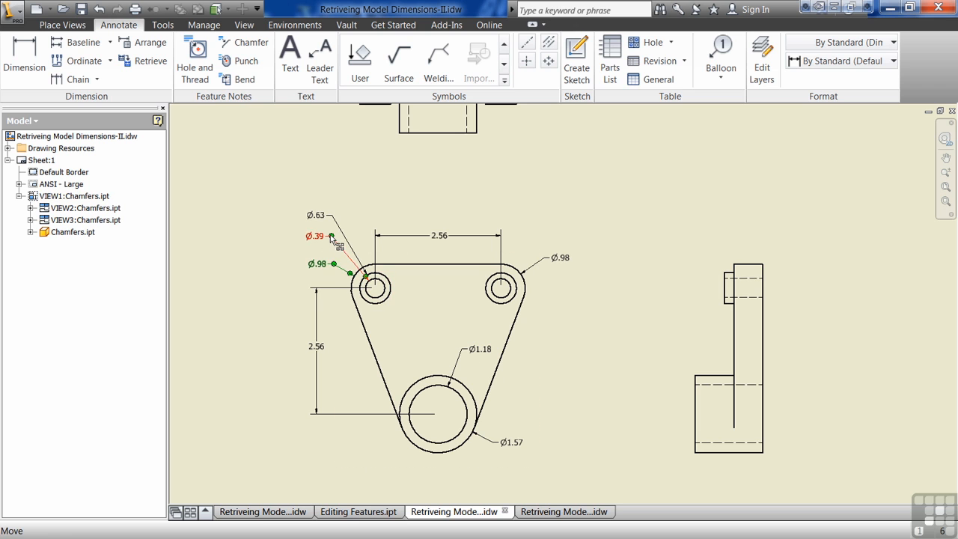
{"action": "left_click", "coordinate": [330, 236]}
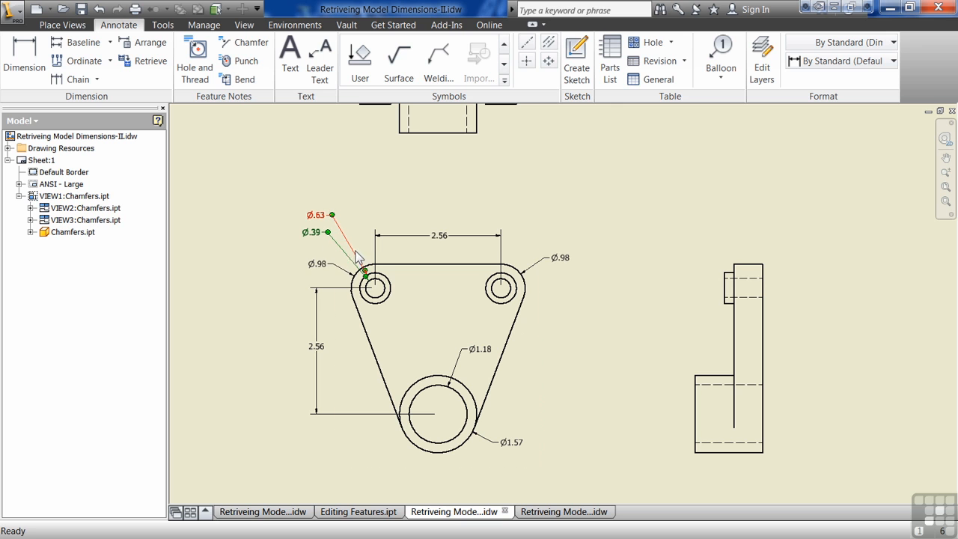
{"action": "left_click", "coordinate": [331, 267]}
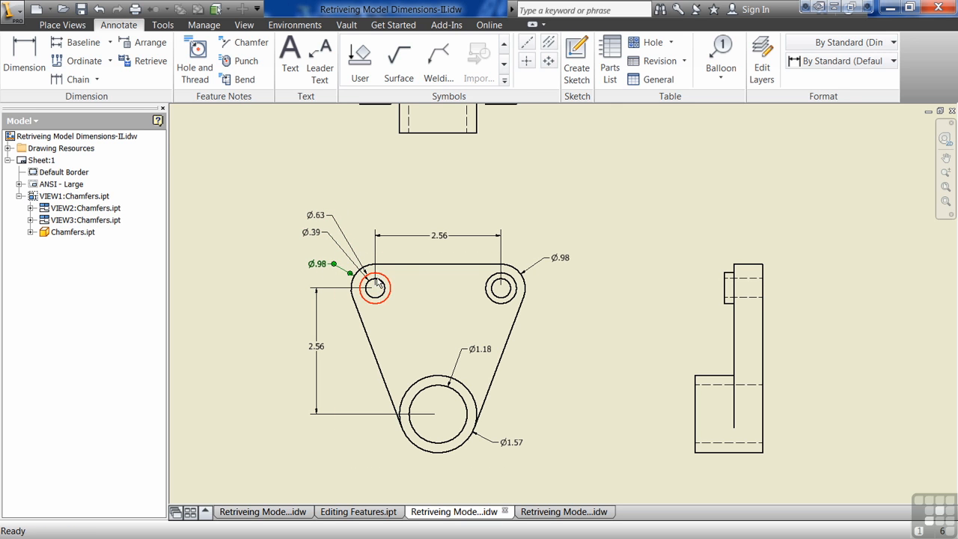
{"action": "left_click", "coordinate": [613, 343]}
Step: Try retrieving model dimensions into the base view of Retriveing Model Dimensions-III.idw and return to Retriveing Model Dimensions-II.idw
{"action": "scroll", "coordinate": [613, 347], "scroll_direction": "down", "scroll_amount": 3}
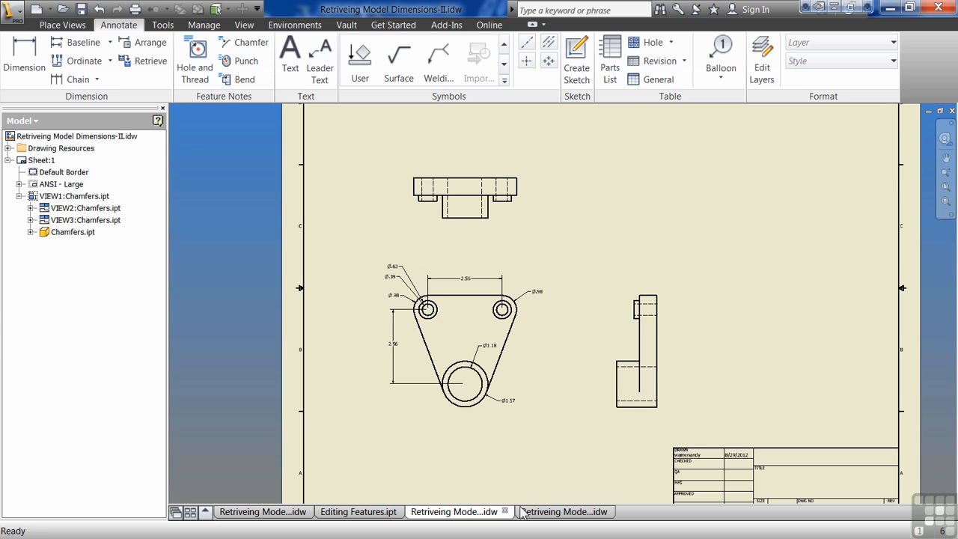
{"action": "left_click", "coordinate": [524, 512]}
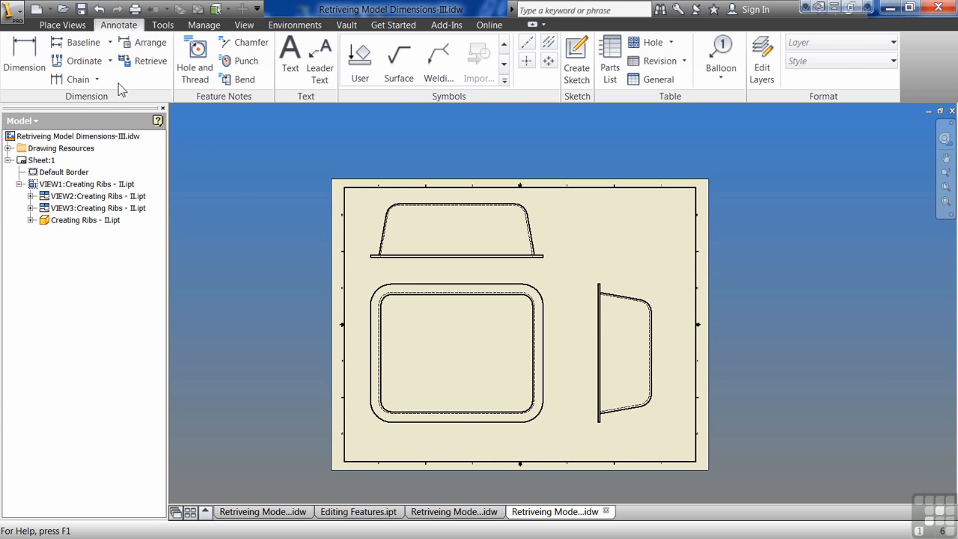
{"action": "left_click", "coordinate": [141, 61]}
{"action": "left_click", "coordinate": [551, 280]}
{"action": "mouse_move", "coordinate": [553, 274]}
{"action": "left_mouse_down"}
{"action": "mouse_move", "coordinate": [440, 367]}
{"action": "mouse_move", "coordinate": [374, 445]}
{"action": "mouse_move", "coordinate": [364, 442]}
{"action": "left_mouse_up"}
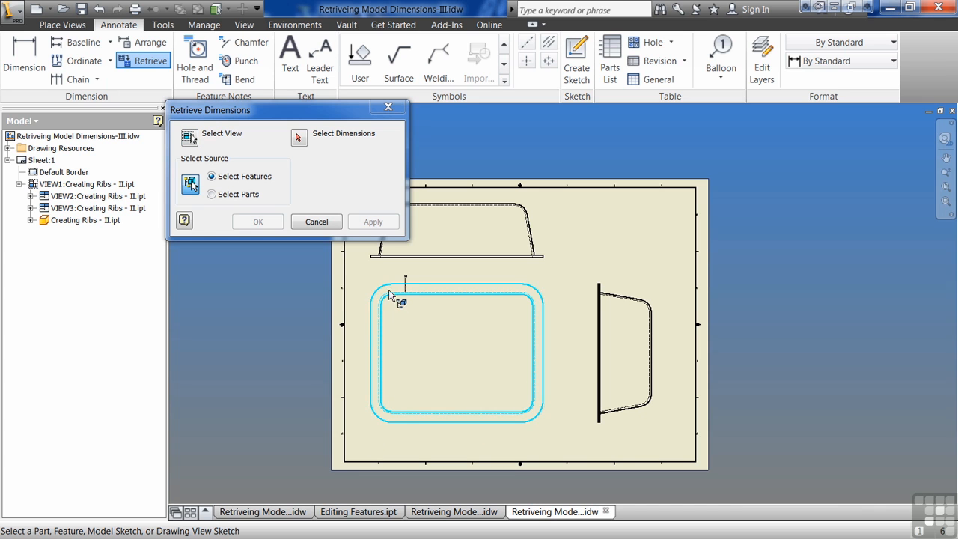
{"action": "scroll", "coordinate": [405, 273], "scroll_direction": "up", "scroll_amount": 2}
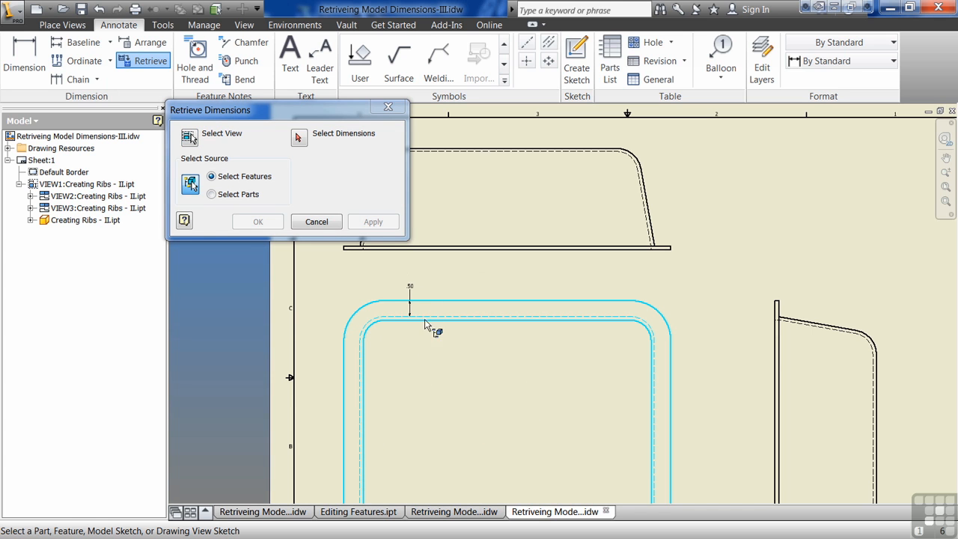
{"action": "scroll", "coordinate": [462, 329], "scroll_direction": "down", "scroll_amount": 3}
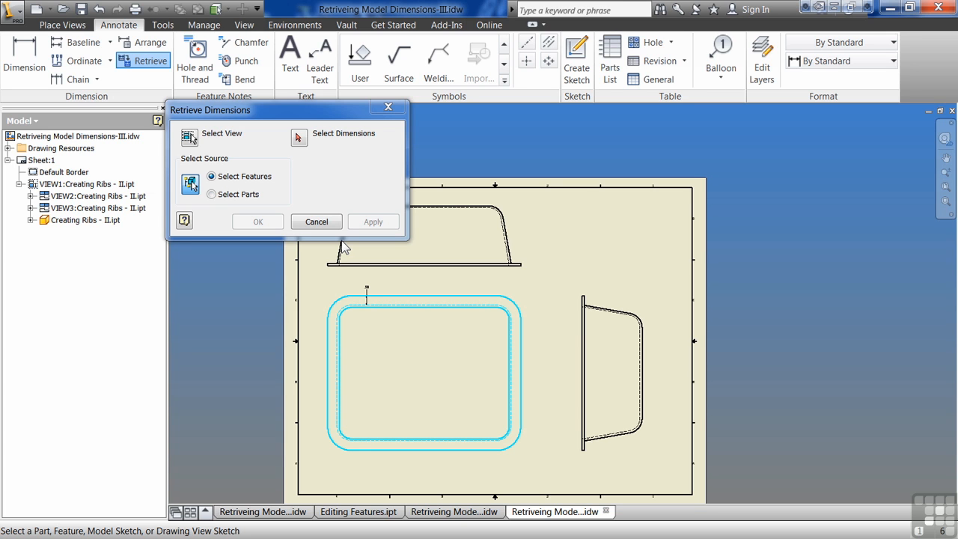
{"action": "left_click", "coordinate": [316, 221]}
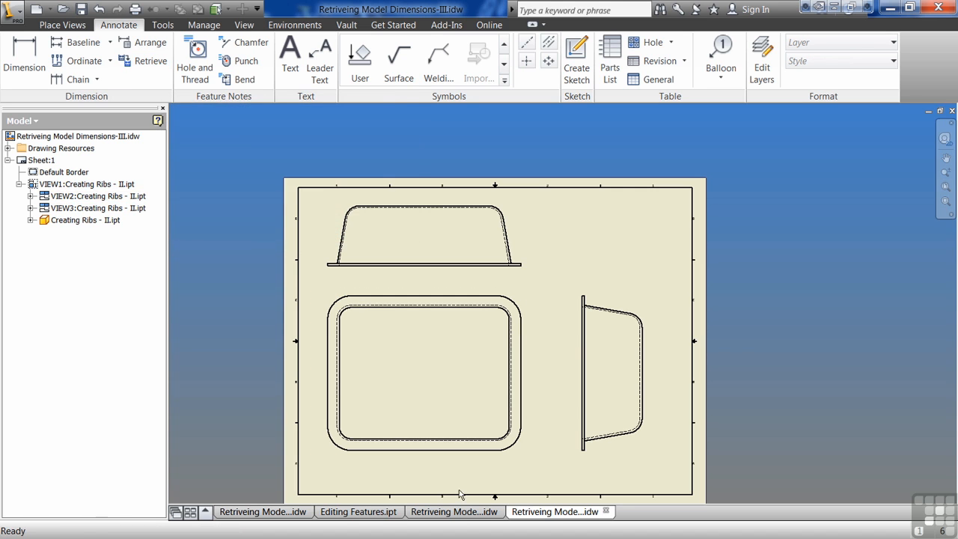
{"action": "left_click", "coordinate": [454, 513]}
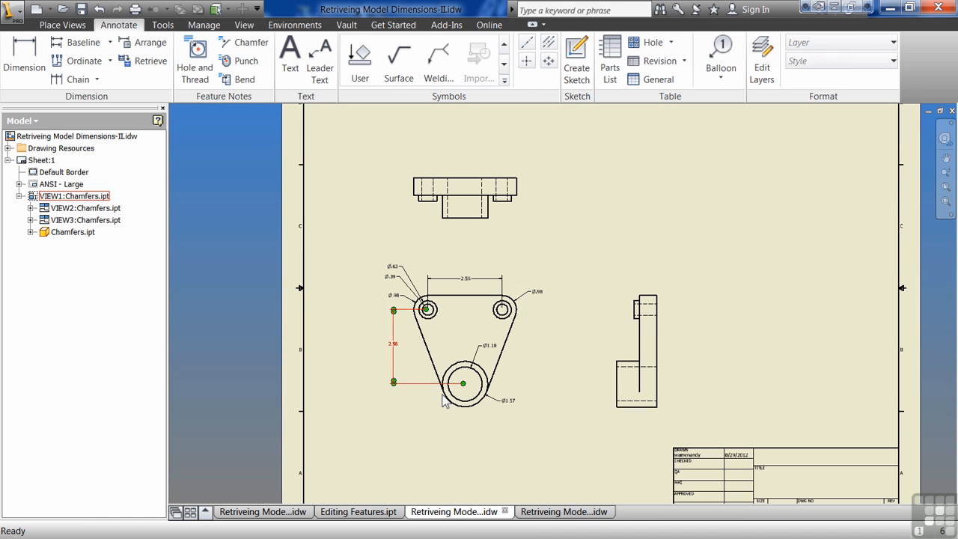